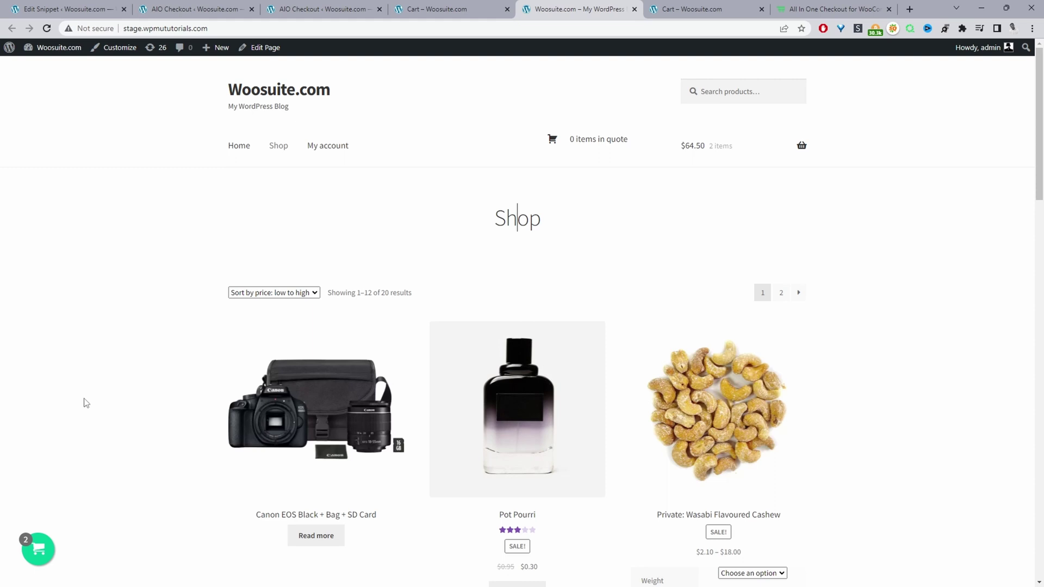
Step: Preview the AIO side cart, then compare the cart pages with and without a coupon field
click(720, 152)
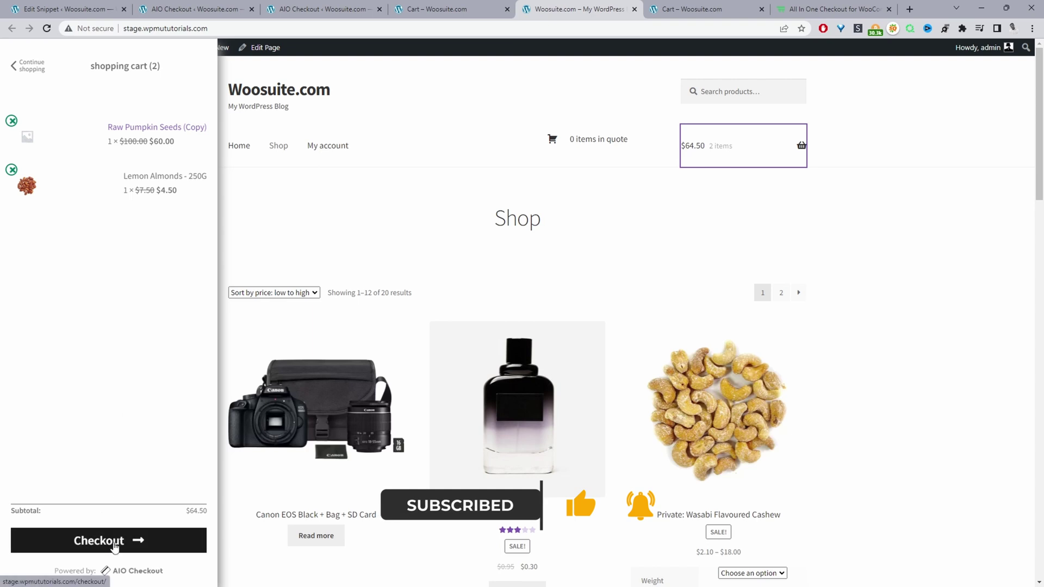
click(411, 214)
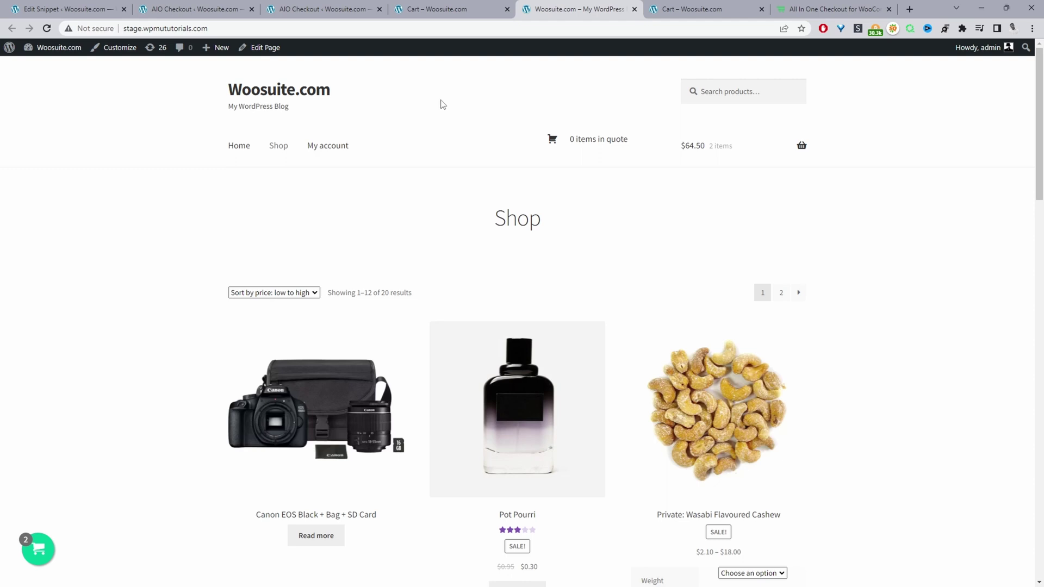
click(663, 7)
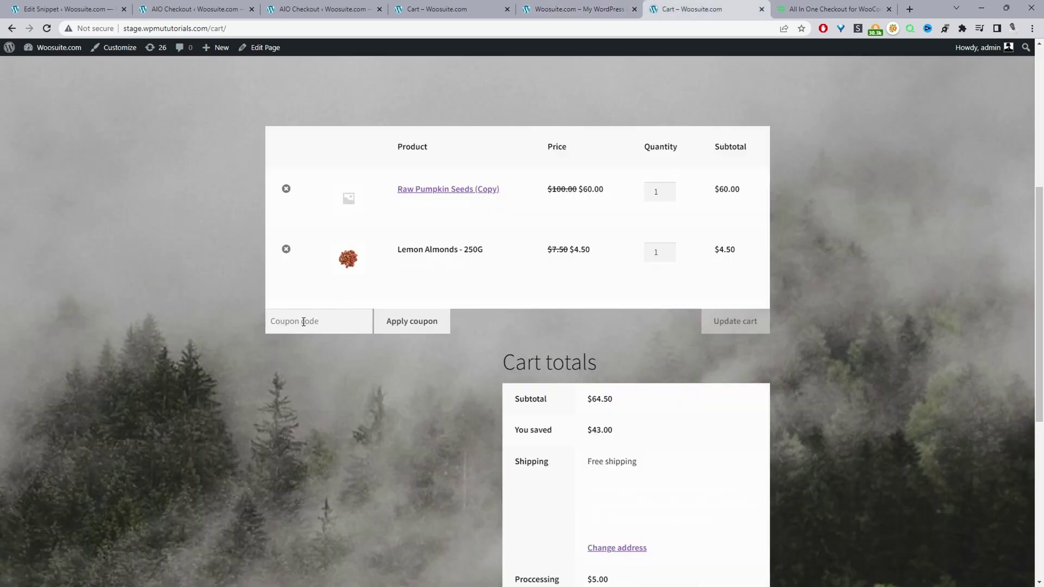
click(443, 9)
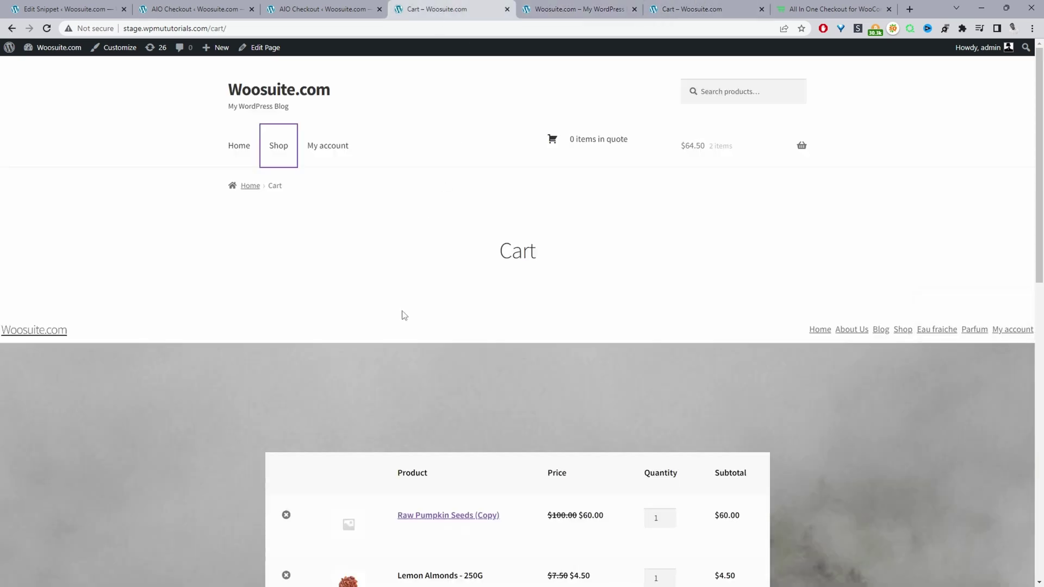
scroll(403, 312, down, 4)
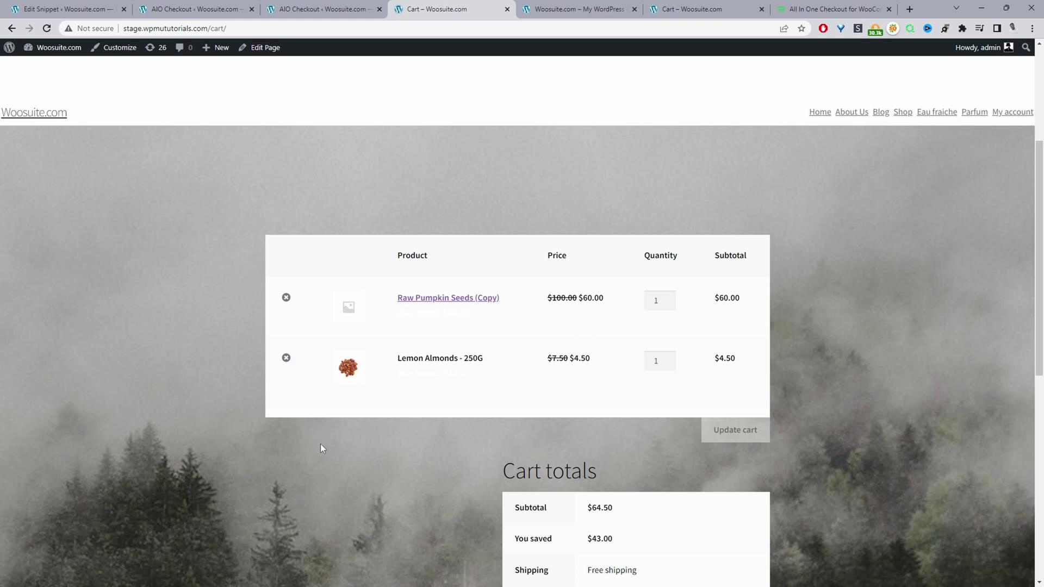
Step: Reopen the side cart from the shop header and bring up the All In One Checkout plugin page
click(548, 12)
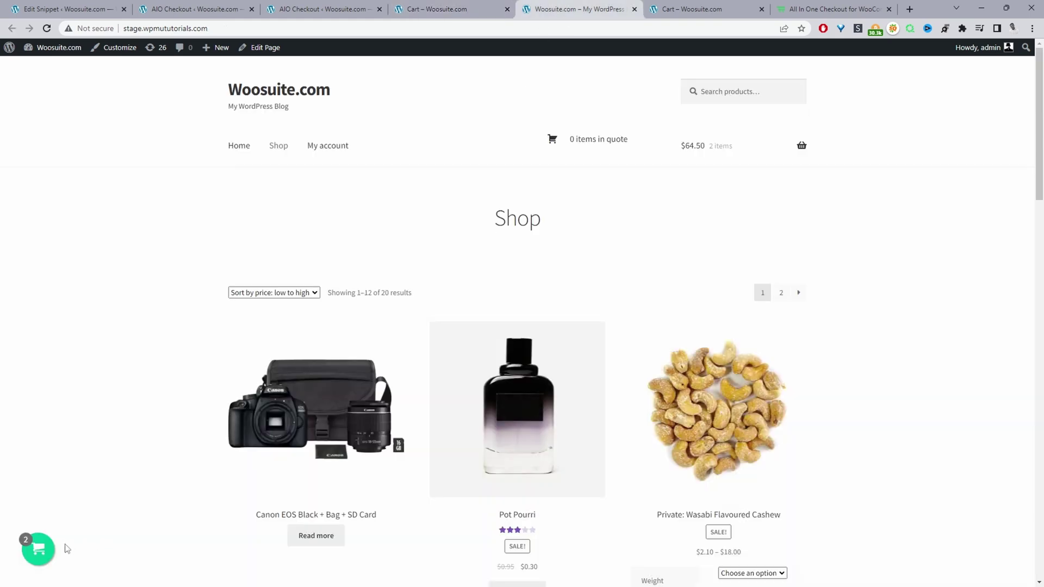
click(752, 159)
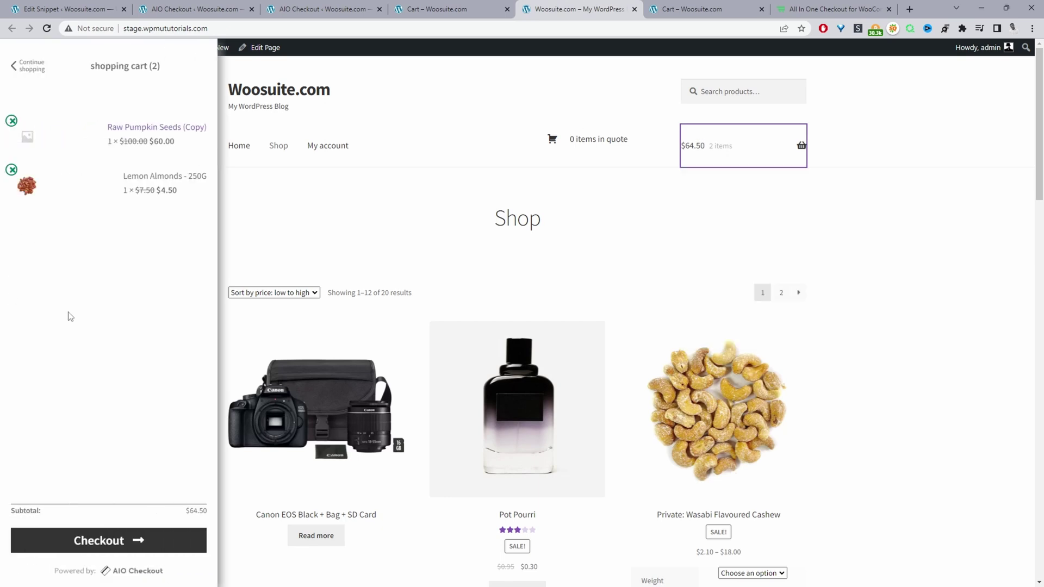
click(815, 9)
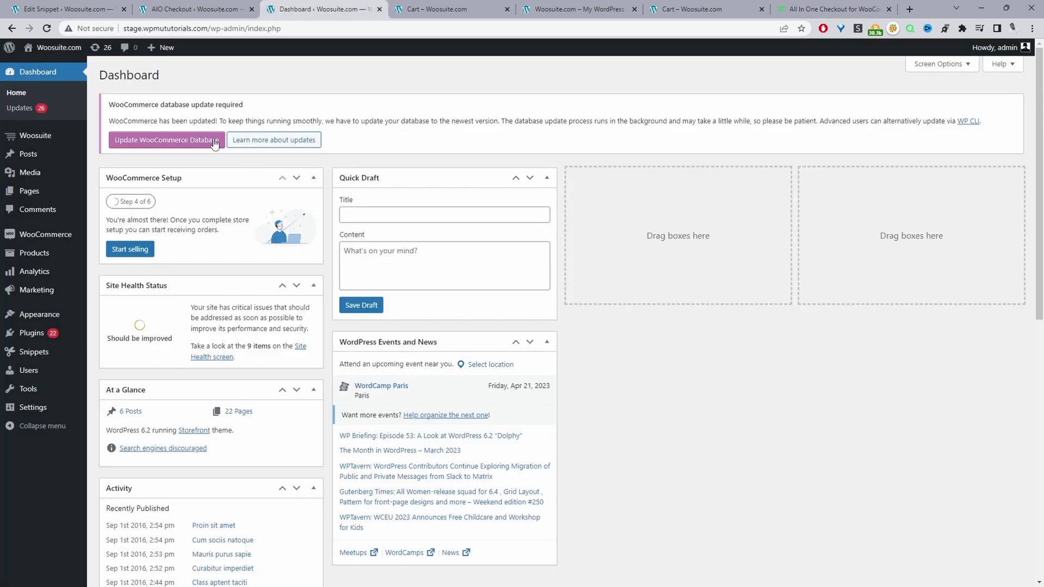
Step: Open Woosuite's AIO Checkout page from the admin sidebar and scroll to the Mini Cart card
mouse_move(54, 331)
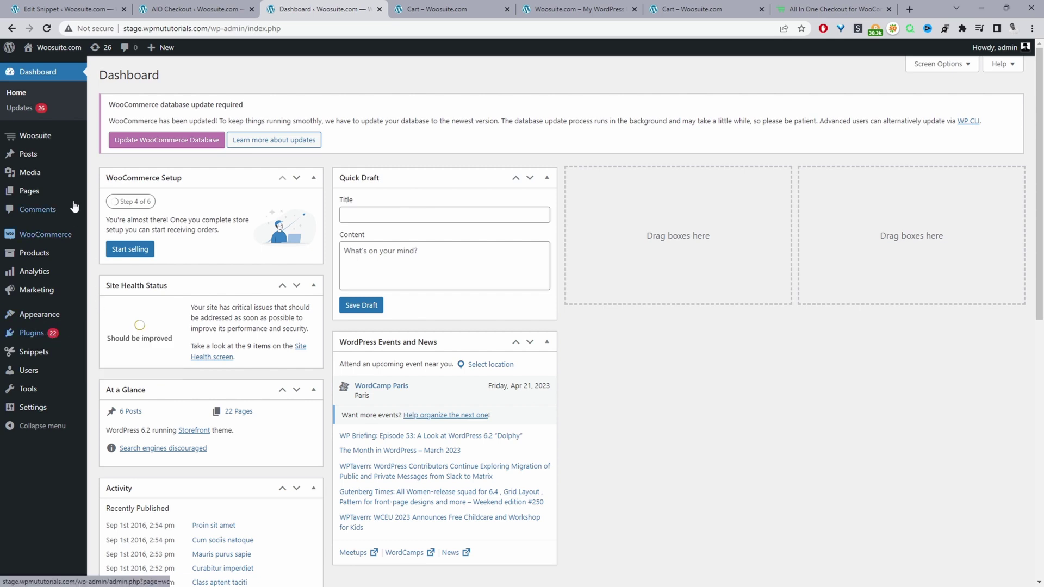
mouse_move(48, 137)
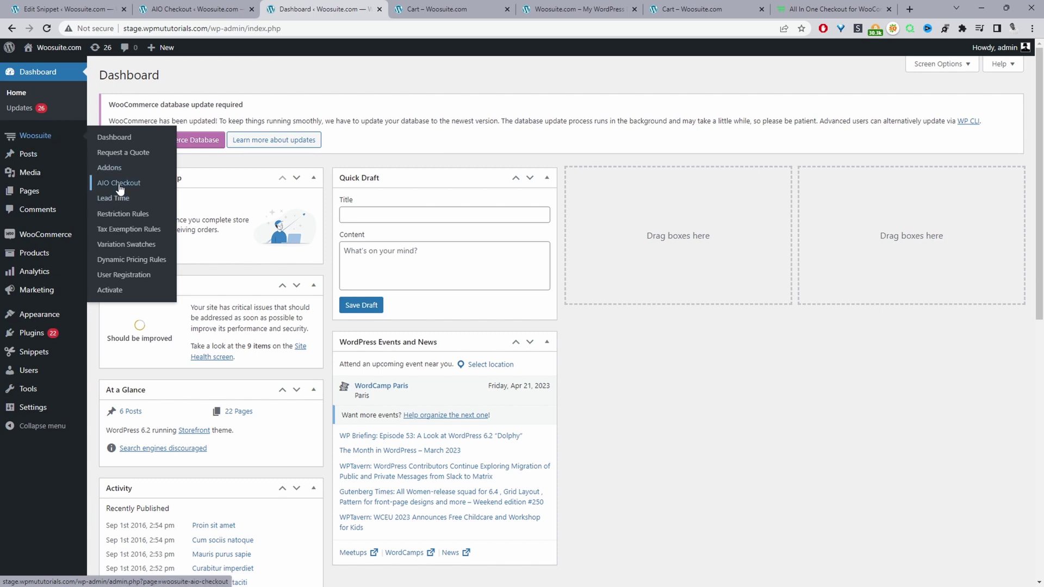
click(120, 187)
scroll(456, 279, down, 2)
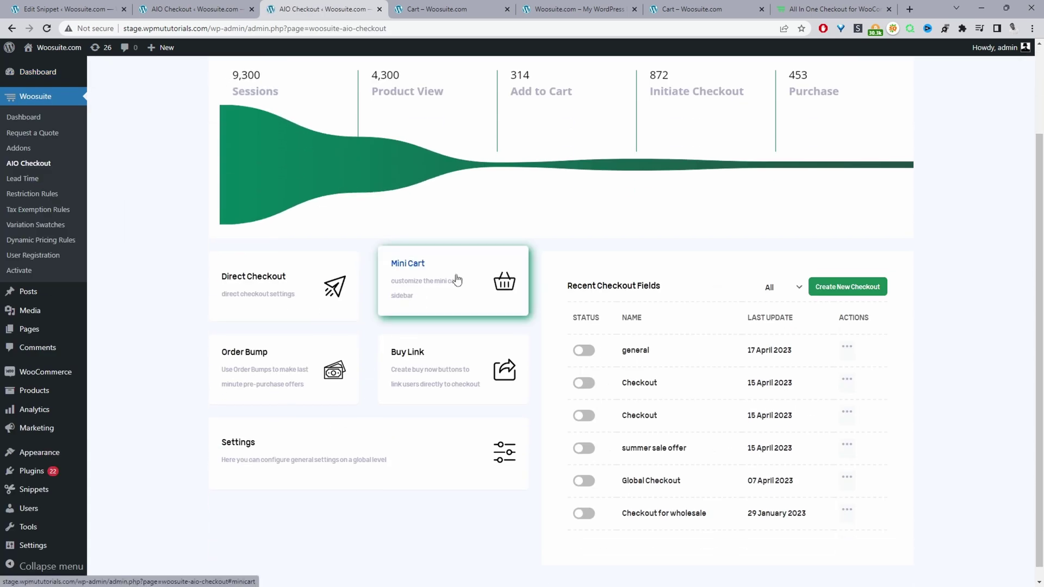
Step: Review the mini cart's auto-open and Enable coupon field options, then close the duplicate admin tab
click(456, 278)
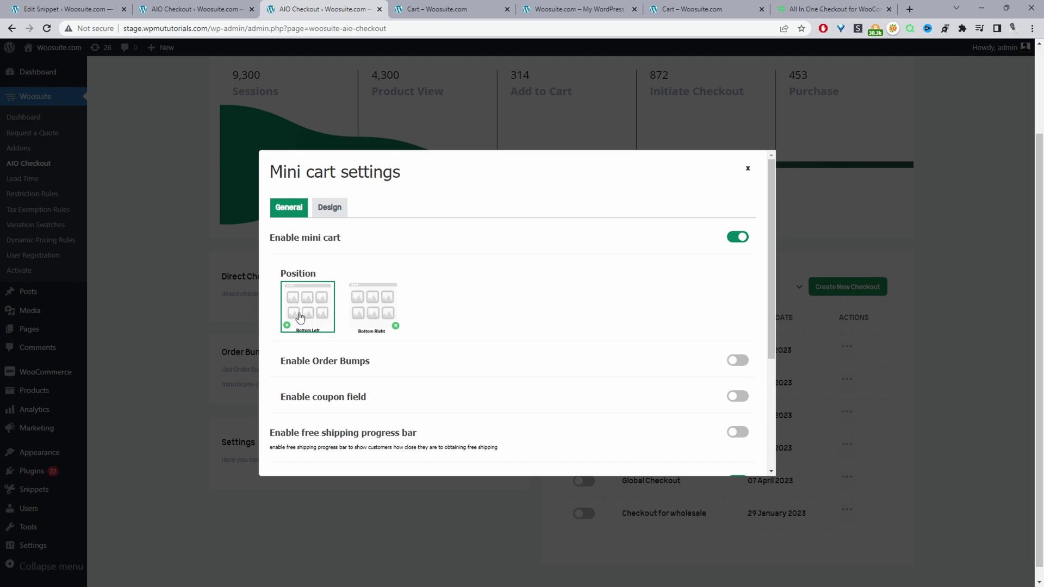
scroll(427, 294, down, 3)
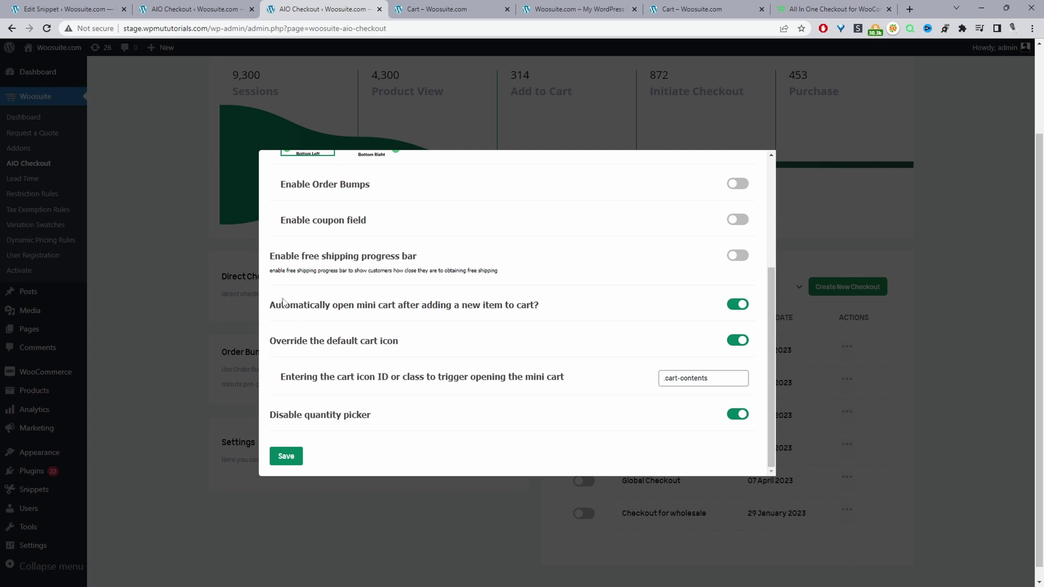
drag(290, 304, 395, 310)
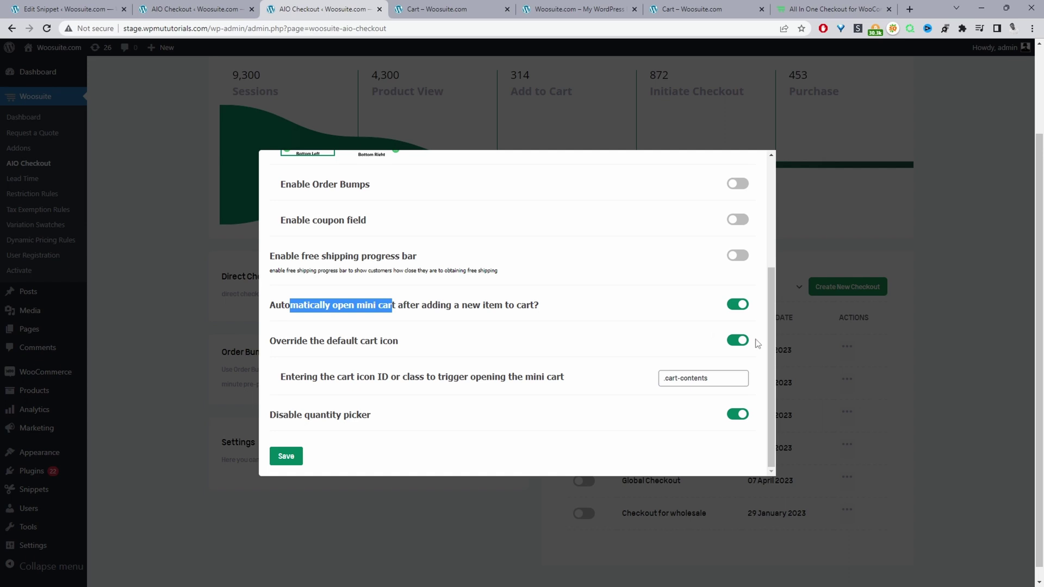
scroll(400, 389, up, 1)
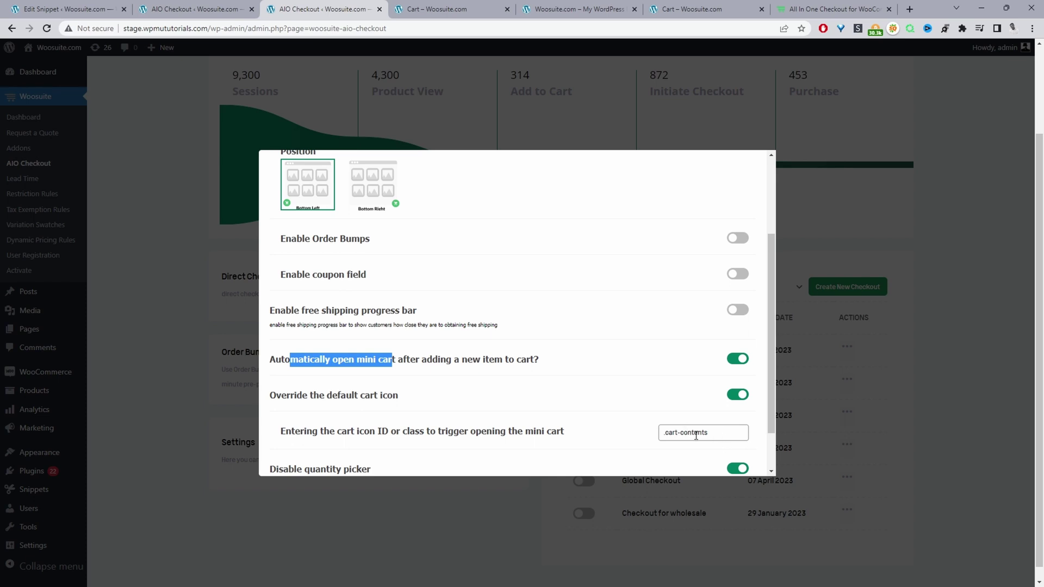
drag(368, 275, 281, 273)
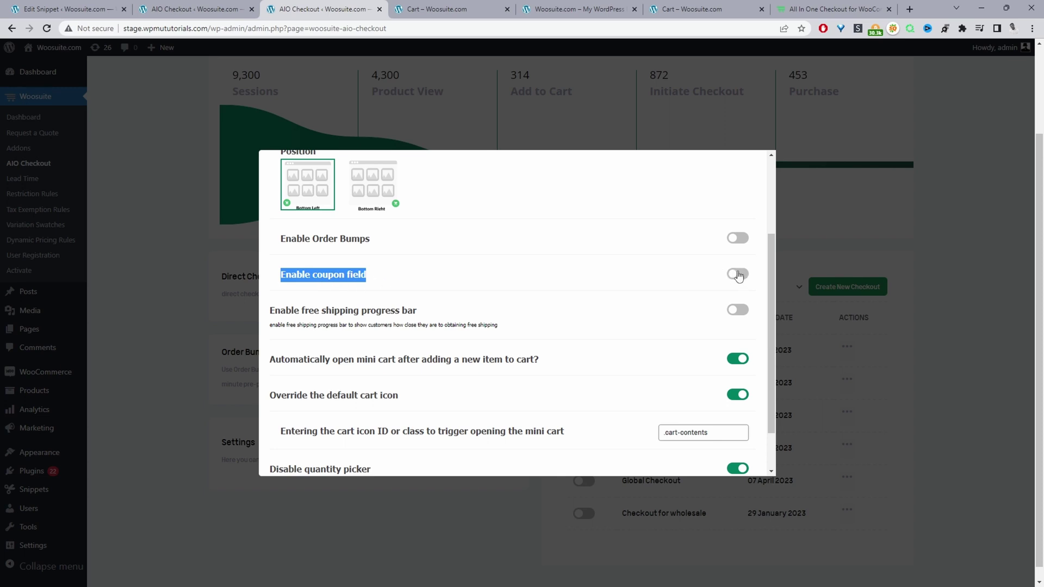
scroll(675, 345, down, 1)
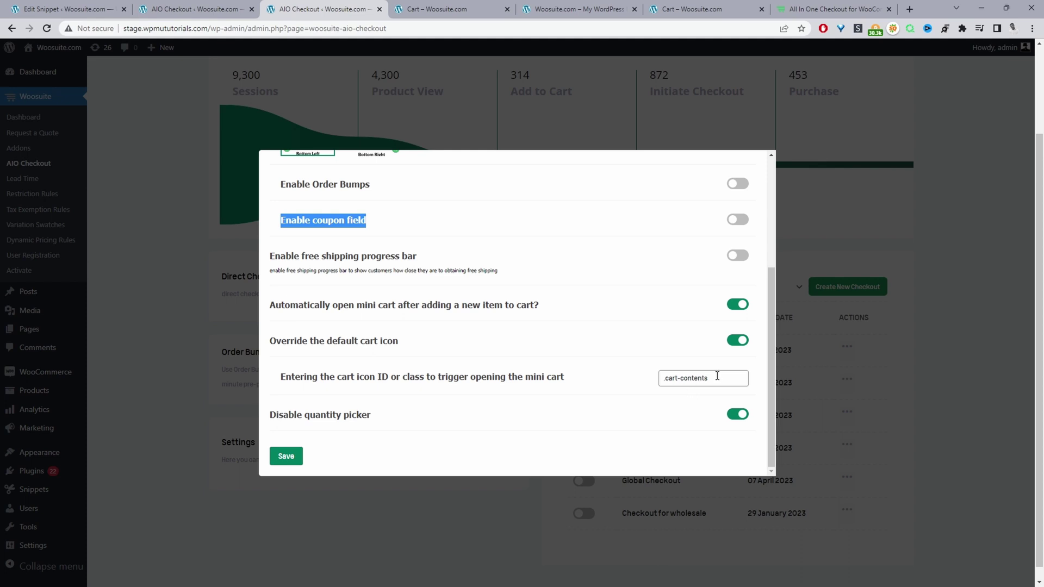
key(ctrl+w)
Step: Inspect the shop header's cart link in DevTools to reveal its cart-contents class attribute
click(461, 12)
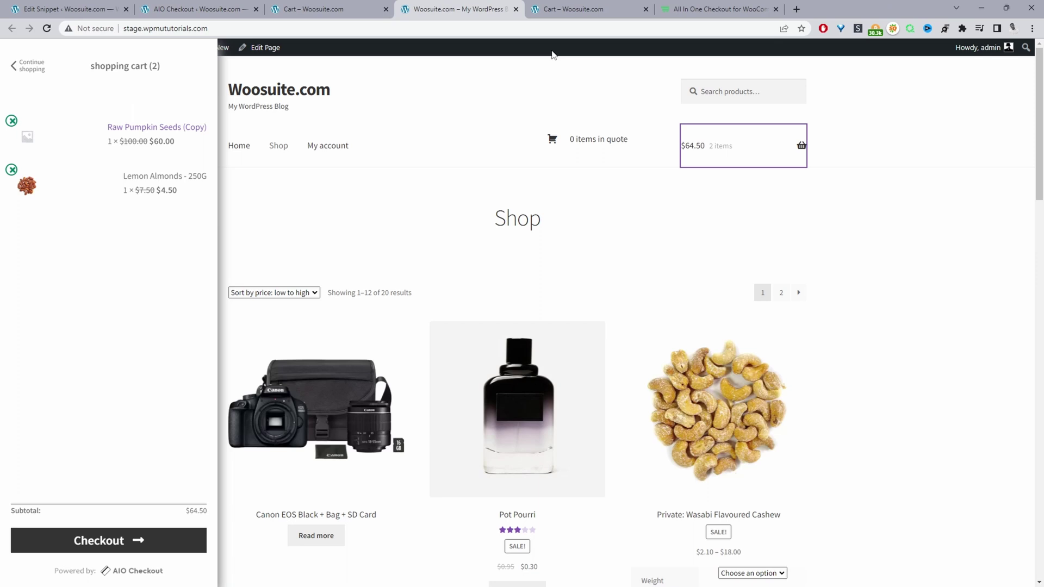
right_click(697, 145)
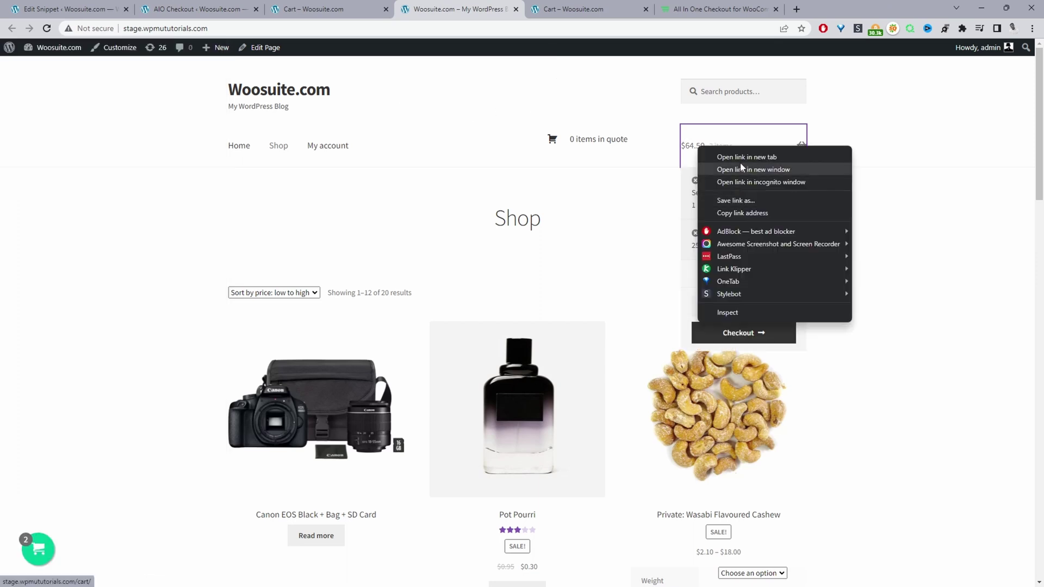
click(735, 313)
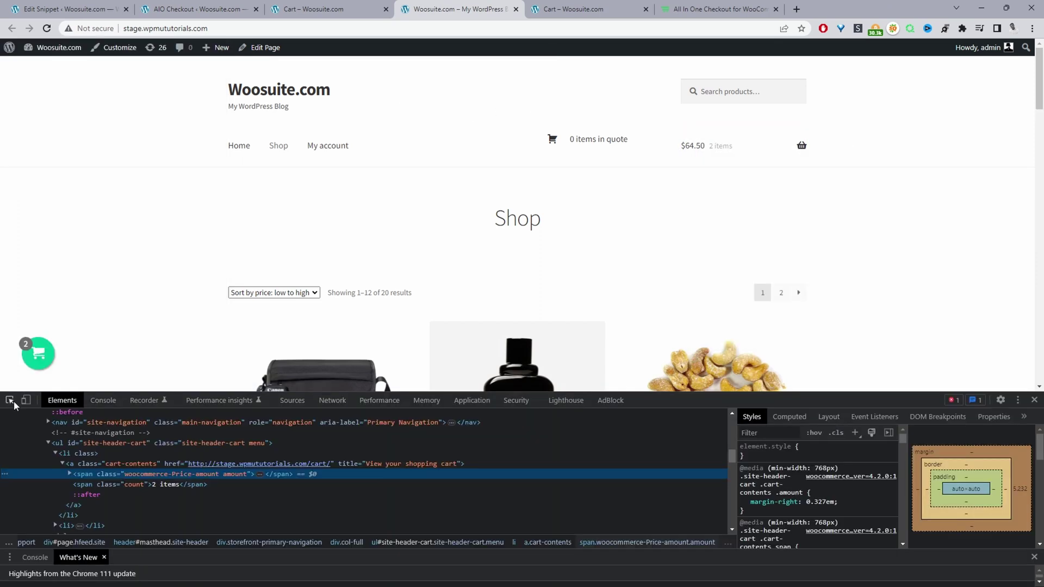
click(12, 401)
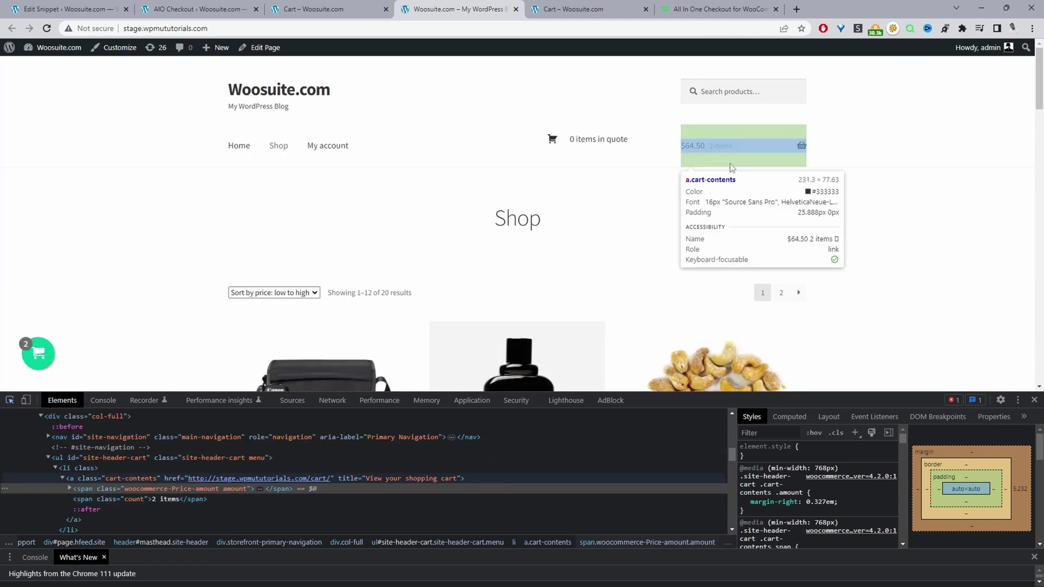
click(731, 164)
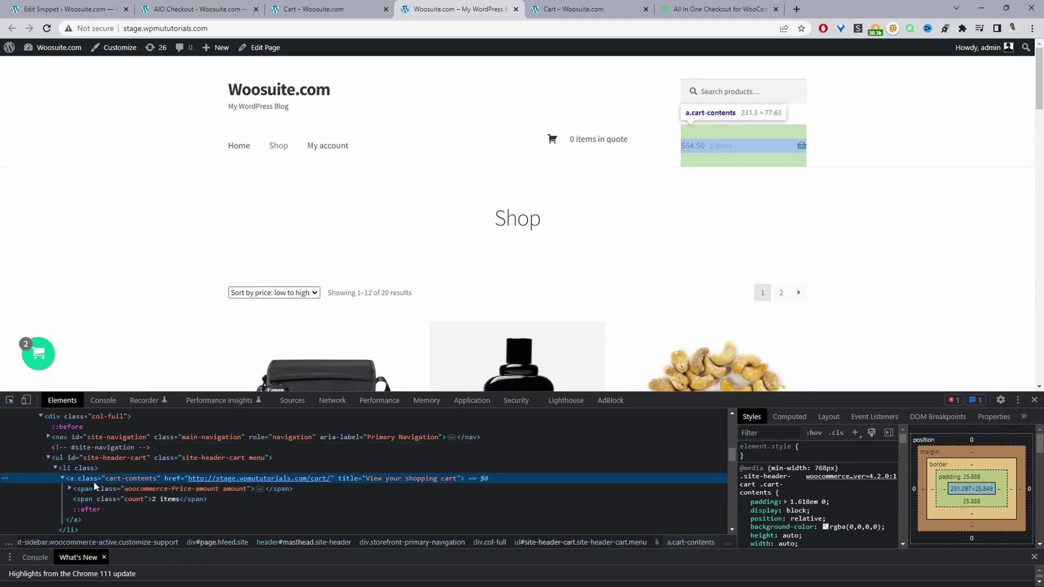
double_click(137, 480)
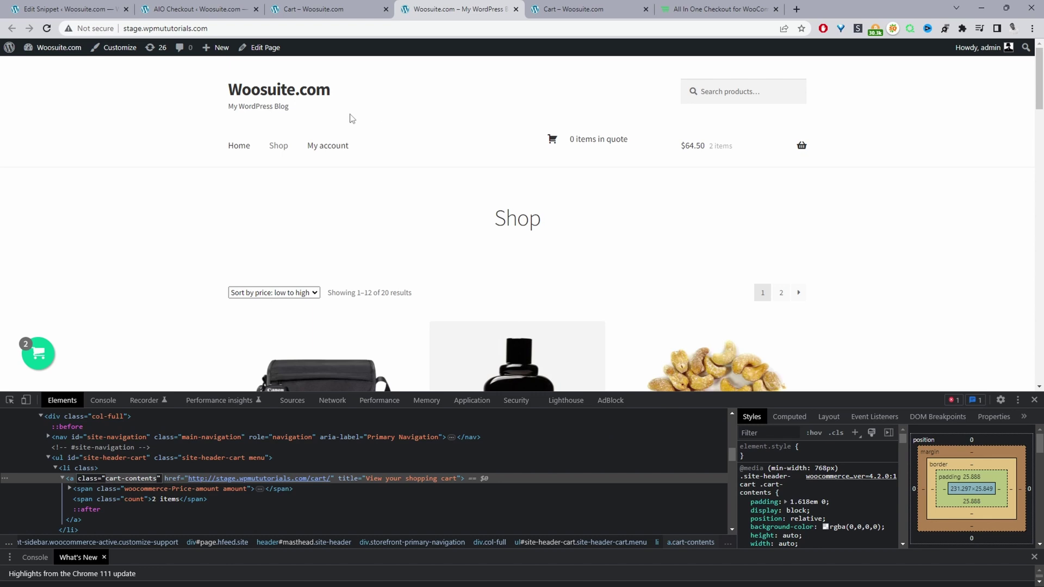
Step: Replace the mini cart's cart icon class with .cart-contents and save the settings
click(196, 8)
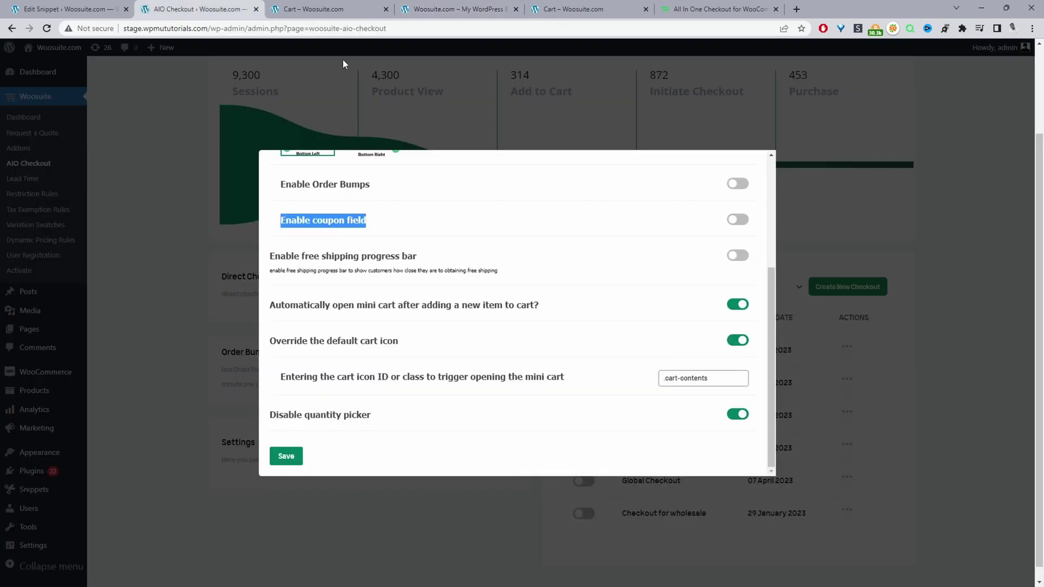
drag(711, 379, 644, 377)
key(BackSpace)
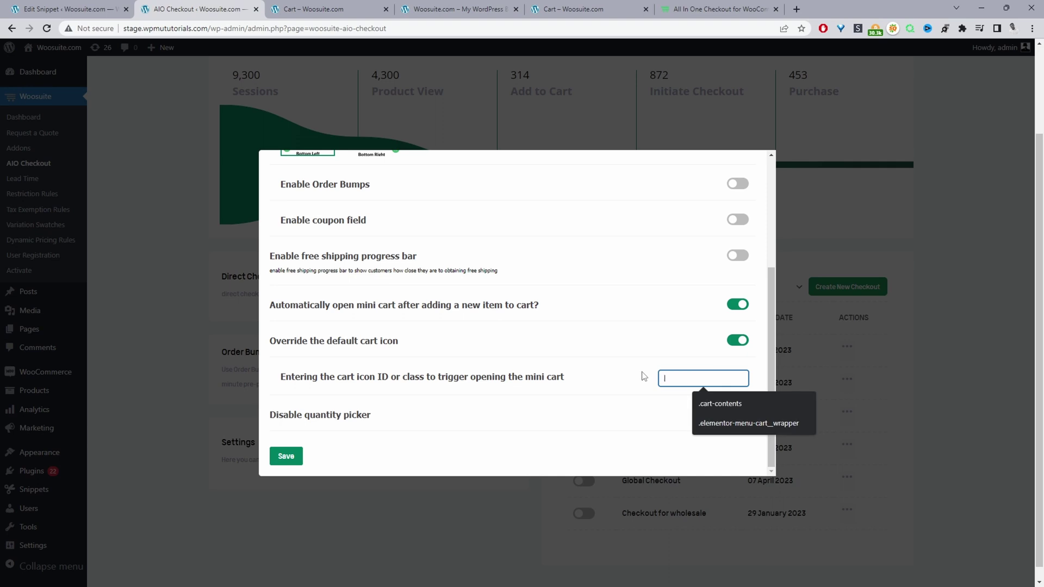
key(Down)
key(Return)
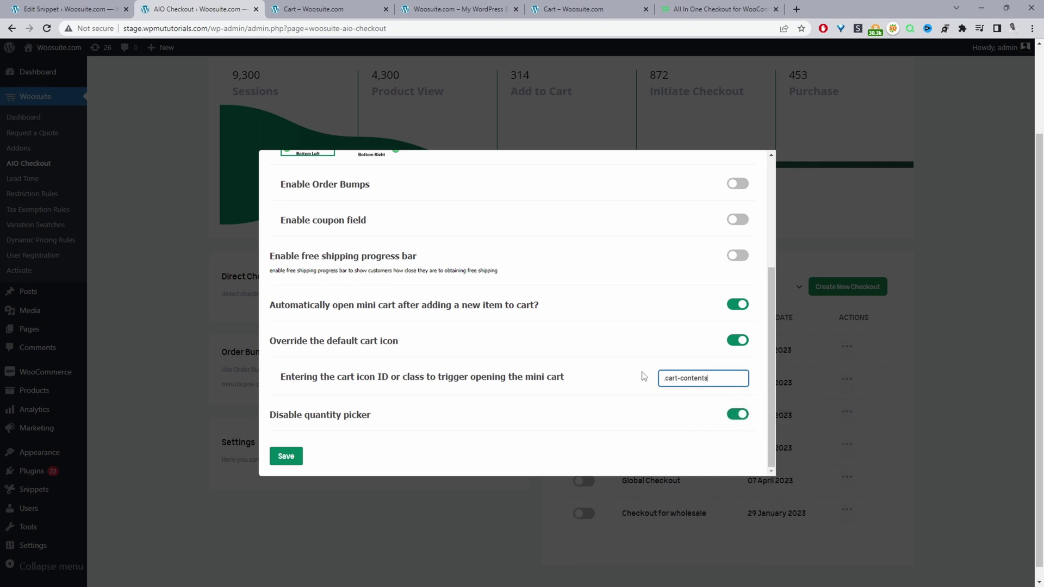
click(288, 456)
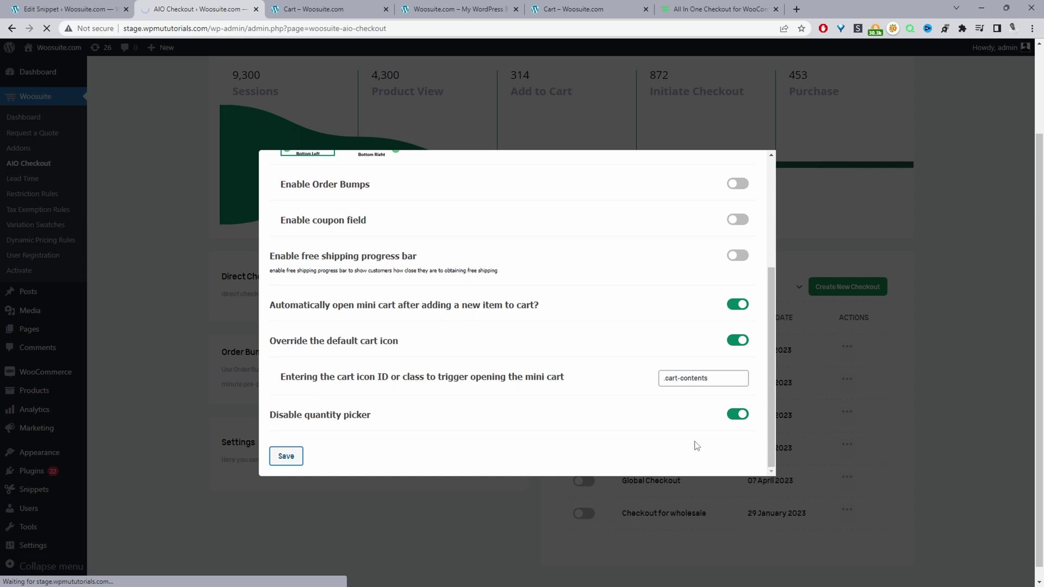
Step: Open the shop's AIO side cart listing Raw Pumpkin Seeds (Copy) and Lemon Almonds - 250G
click(478, 9)
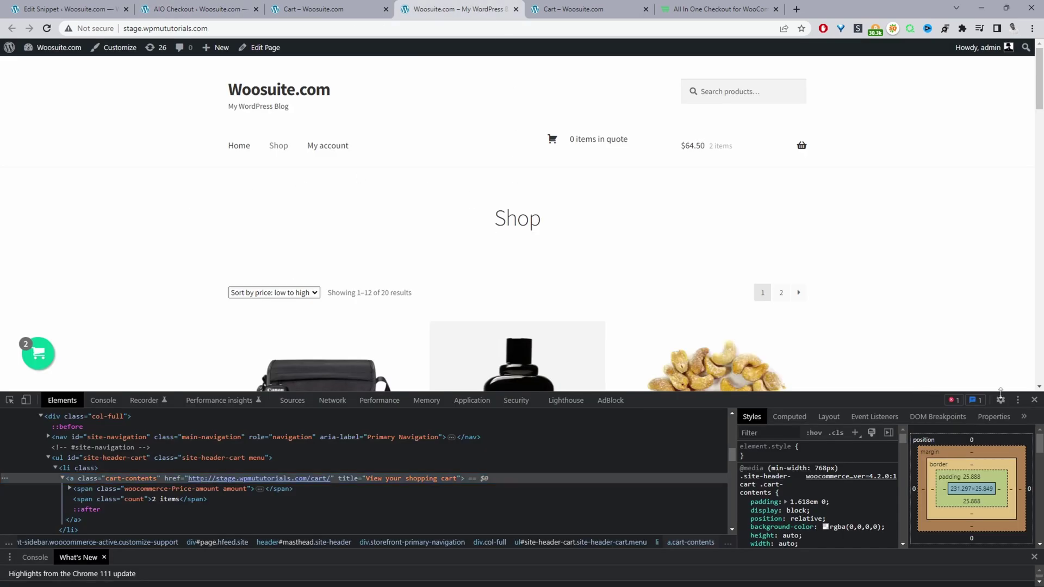
click(1033, 400)
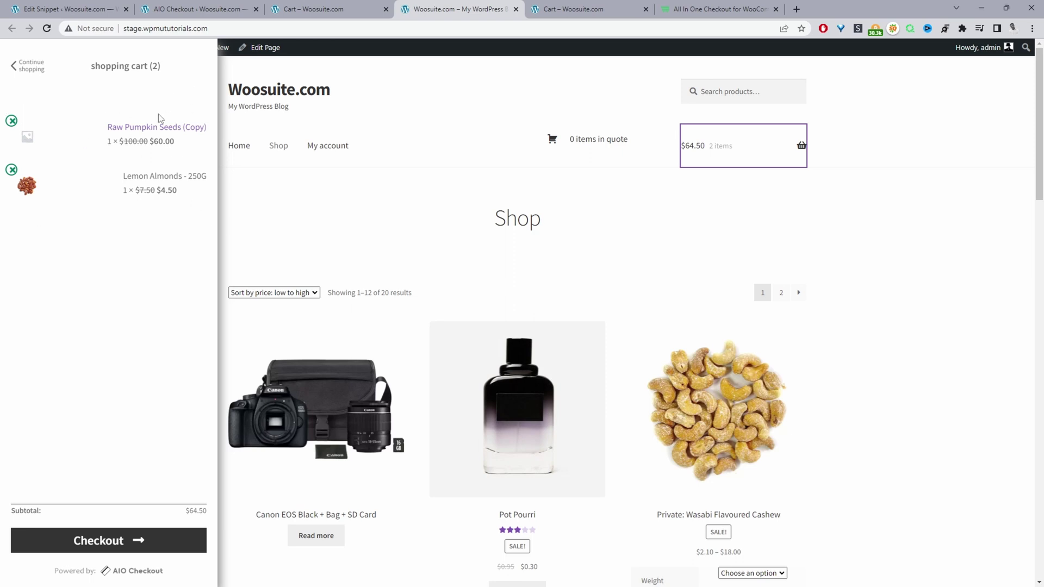
click(204, 14)
Step: Enable the free shipping progress bar, switch off Disable quantity picker, and save mini cart settings
click(465, 442)
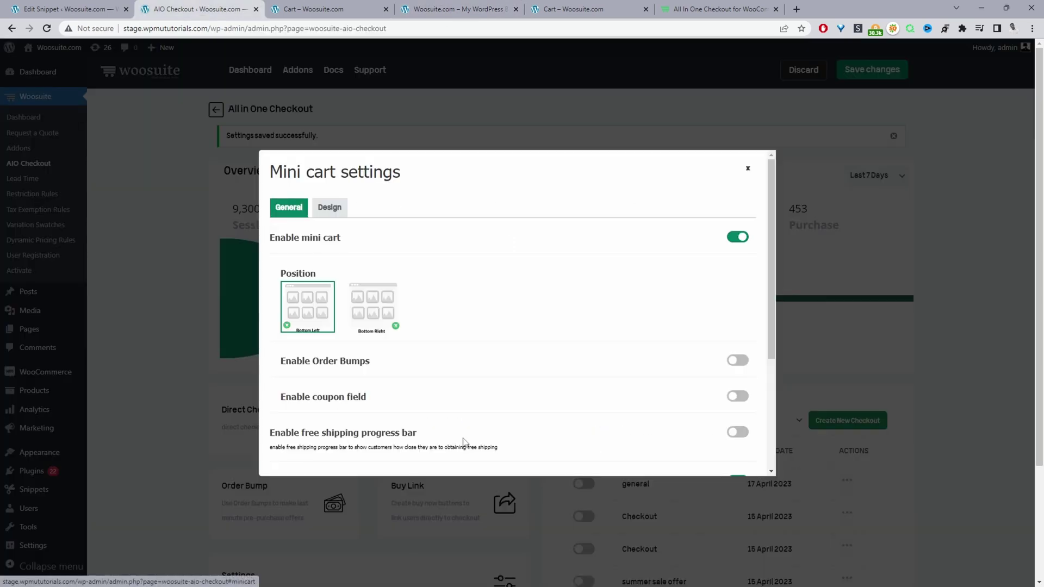
scroll(408, 342, down, 3)
click(737, 270)
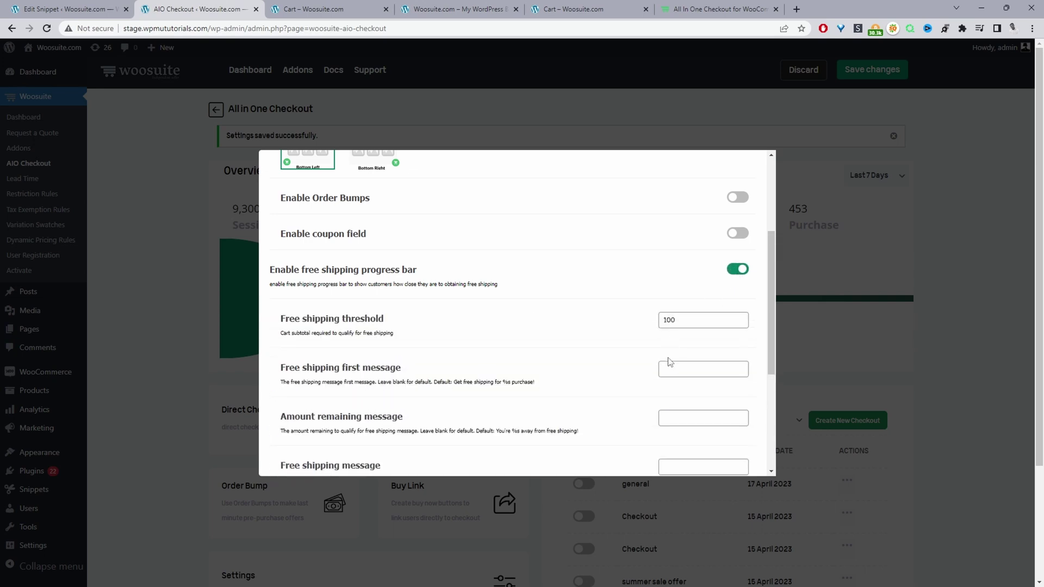
scroll(669, 364, down, 4)
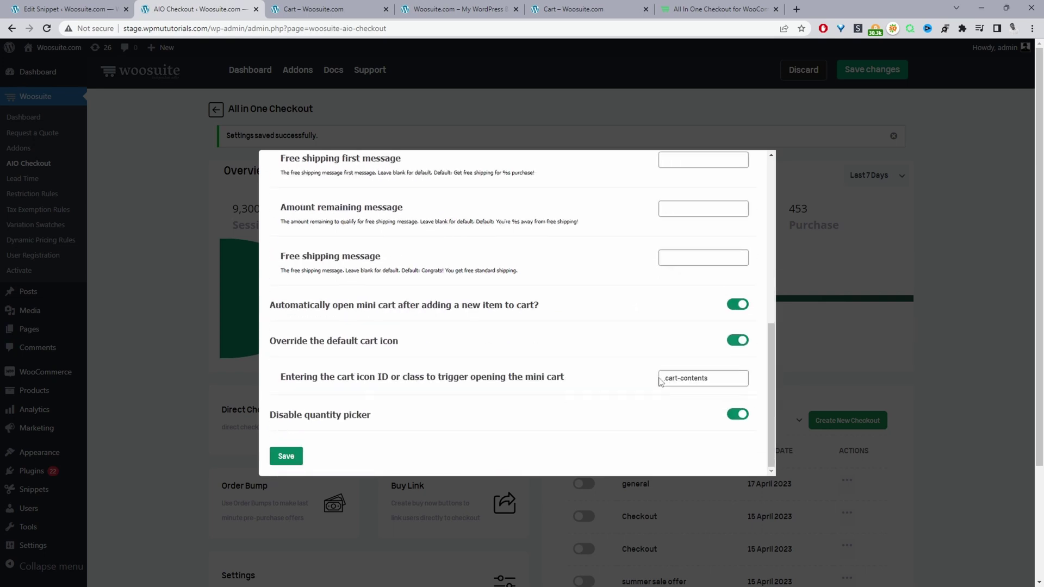
click(737, 414)
click(288, 458)
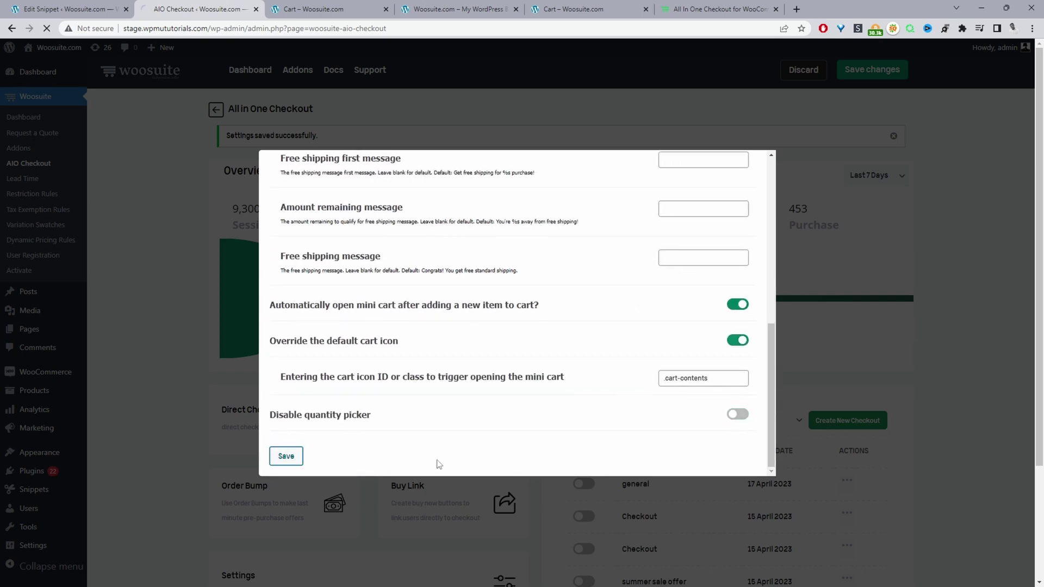
Step: Reload the shop, raise Pot Pourri to 2 in the side cart, and close the cart
click(449, 8)
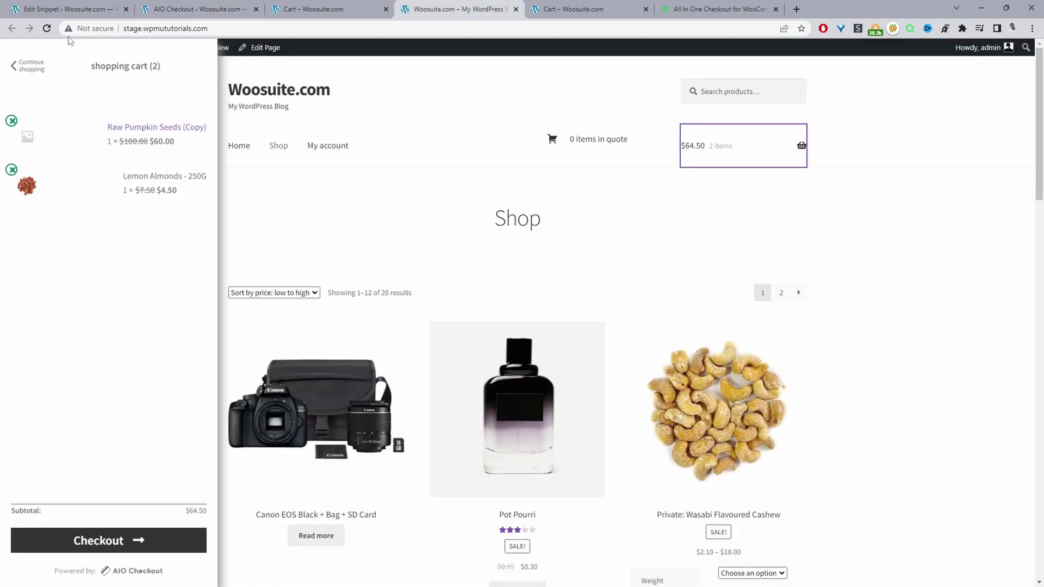
click(46, 28)
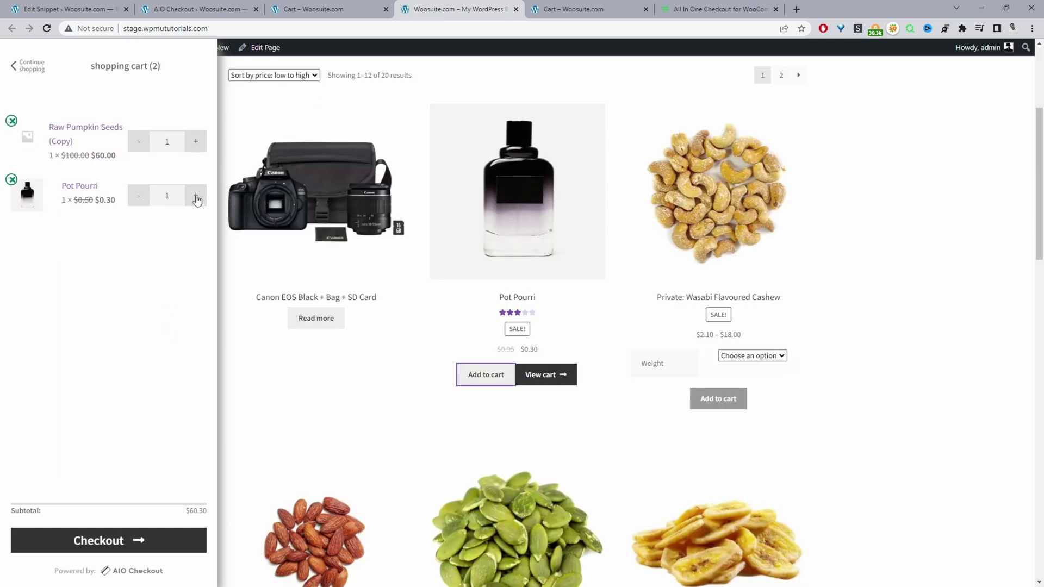
click(195, 196)
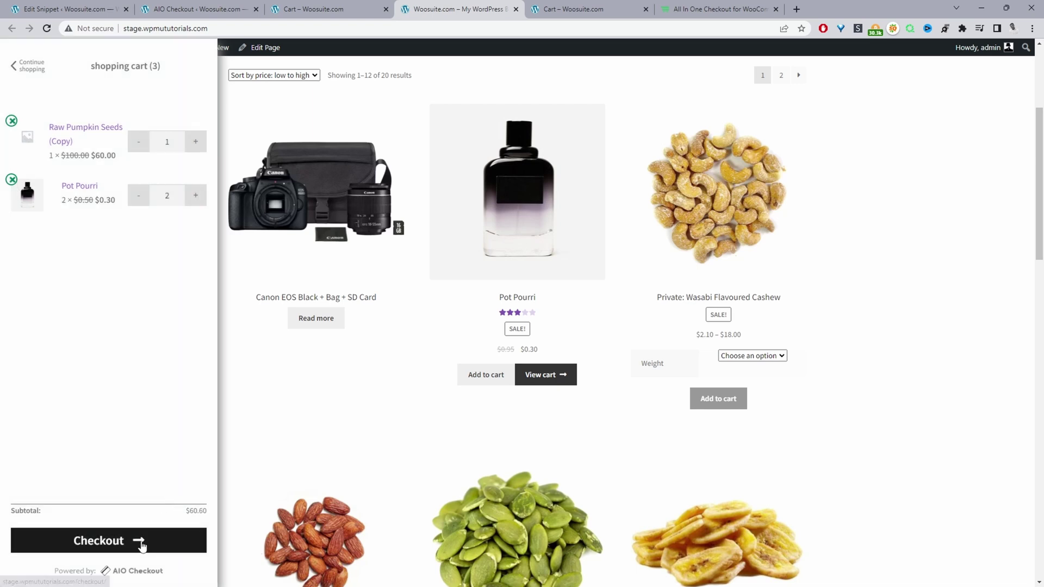
click(308, 412)
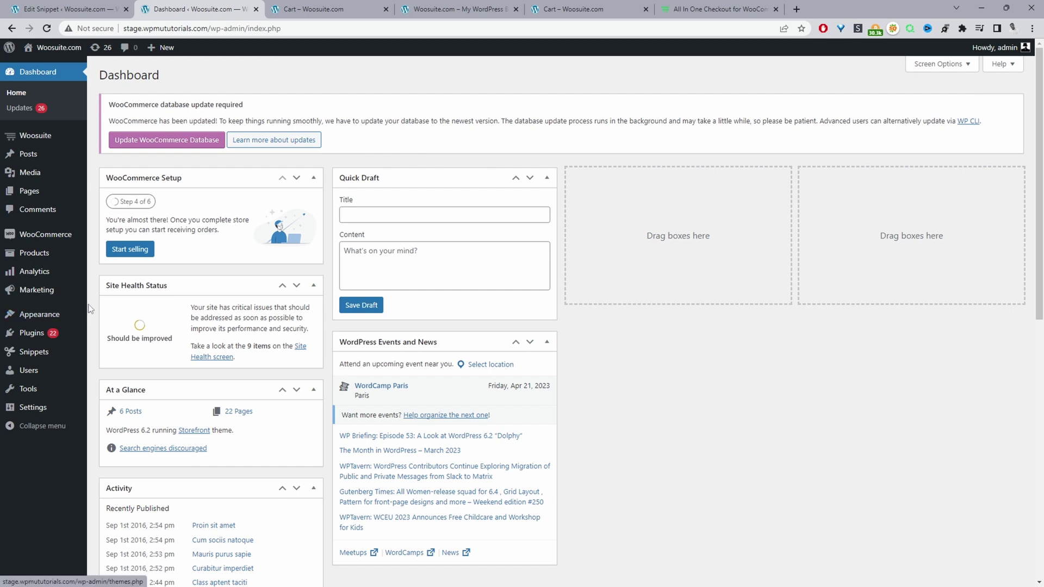
Step: Open Storefront's Theme Functions file (functions.php) in the Theme File Editor in a new tab
mouse_move(38, 315)
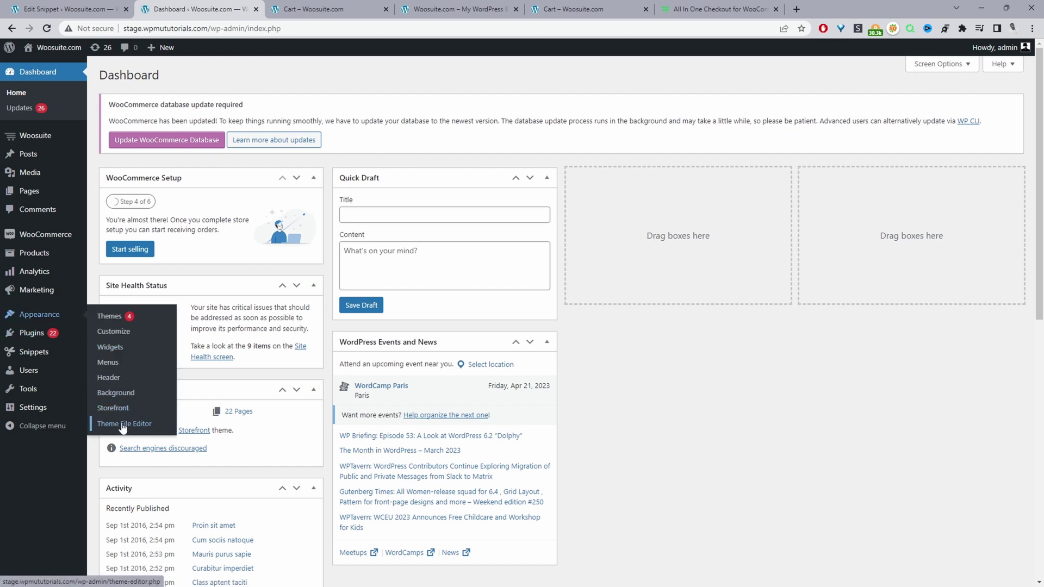
middle_click(123, 427)
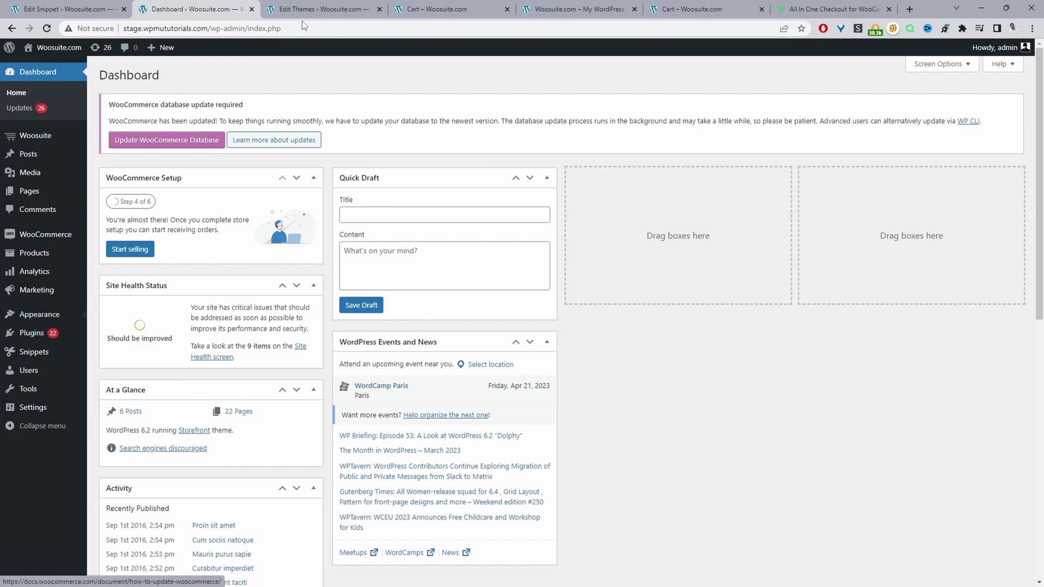
click(320, 9)
click(946, 228)
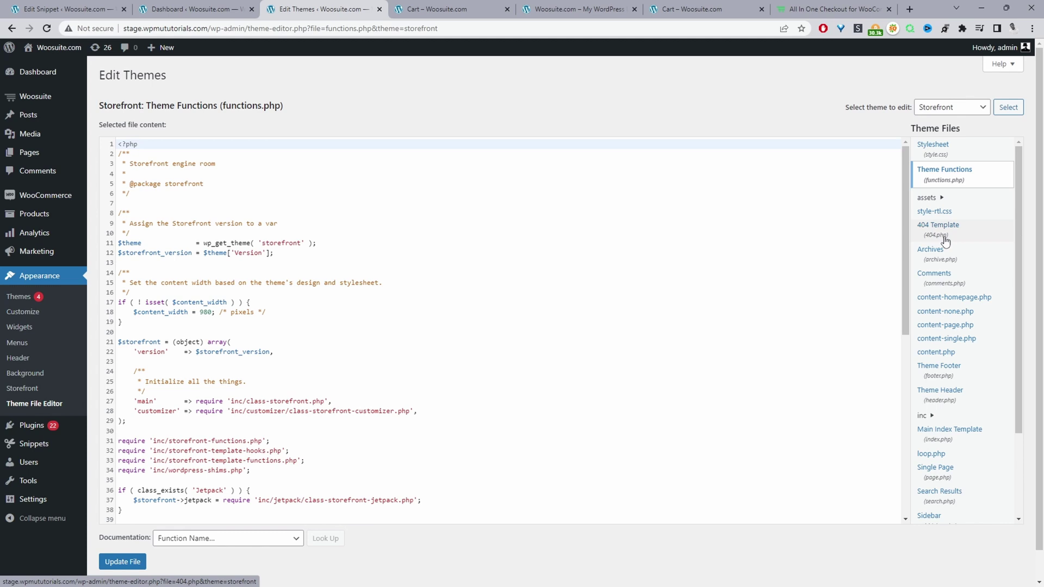
Step: Add two blank lines after line 76 at the end of functions.php
scroll(544, 326, down, 7)
mouse_move(55, 425)
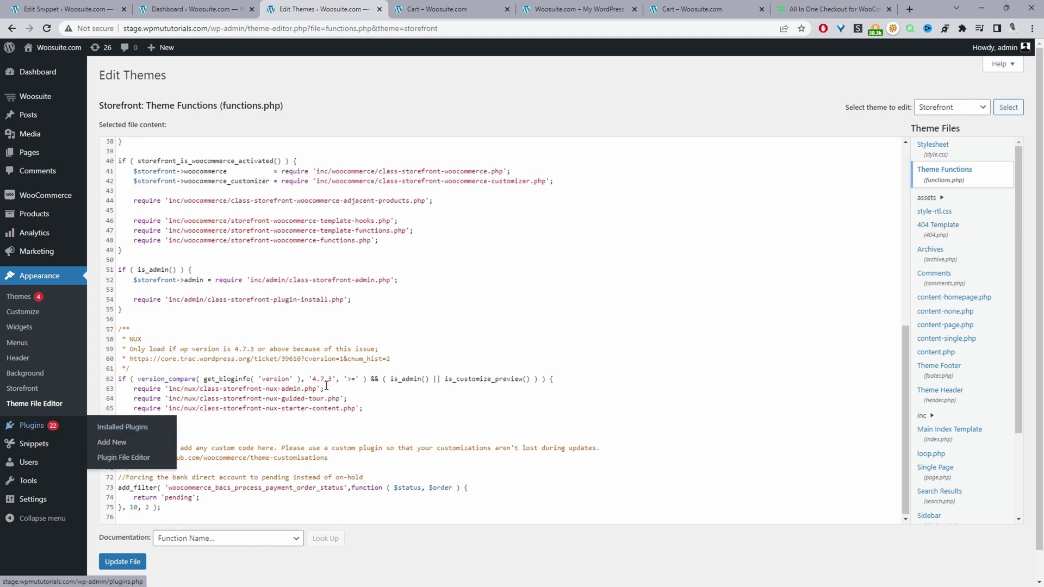
scroll(326, 386, down, 1)
click(167, 483)
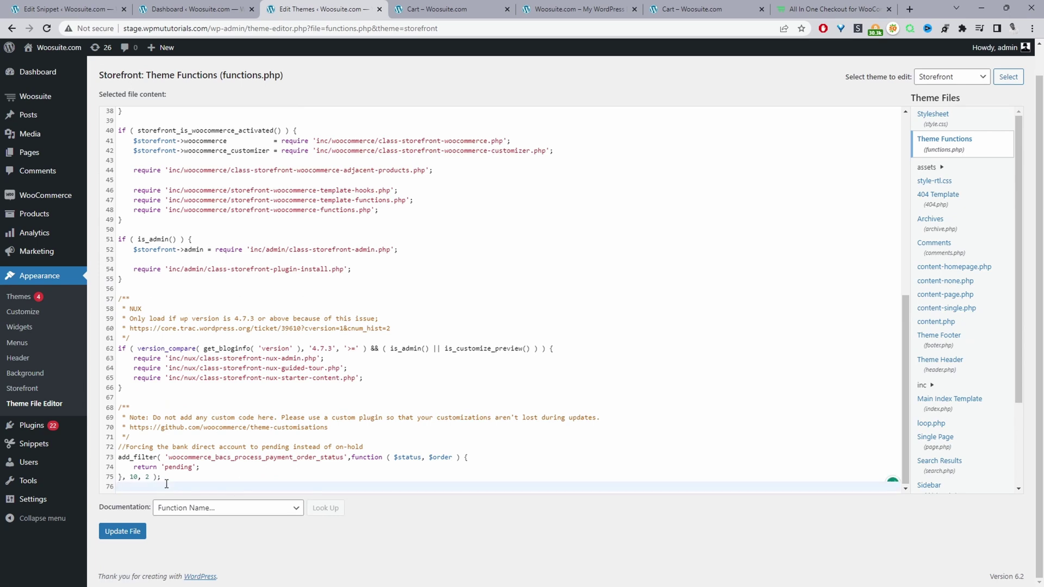
key(Return)
key(Return)
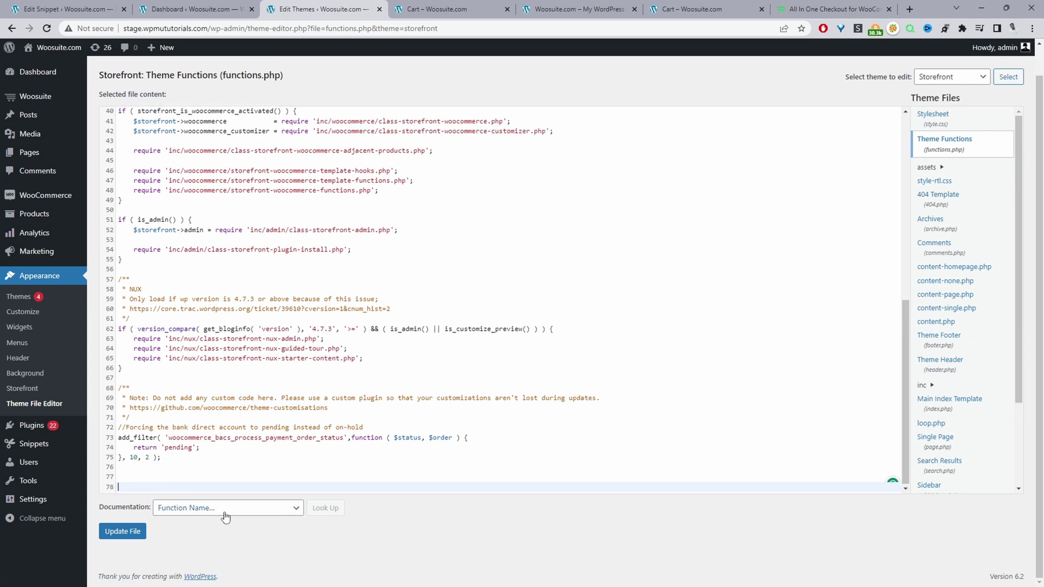
mouse_move(60, 447)
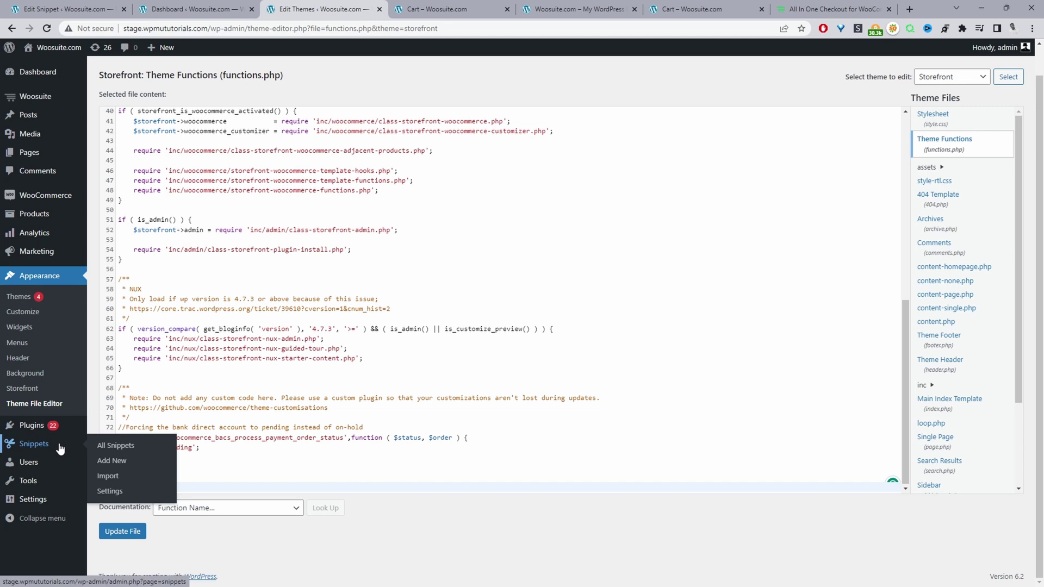
mouse_move(36, 430)
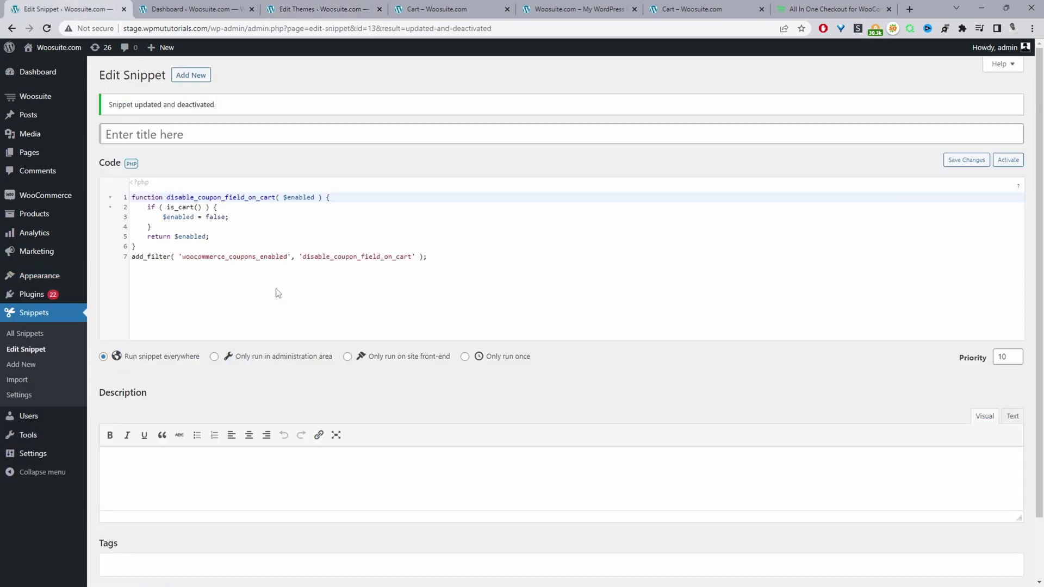
Step: Name the snippet 'disable coupon on cart page' and save it with Save Changes and Activate
drag(460, 256, 114, 188)
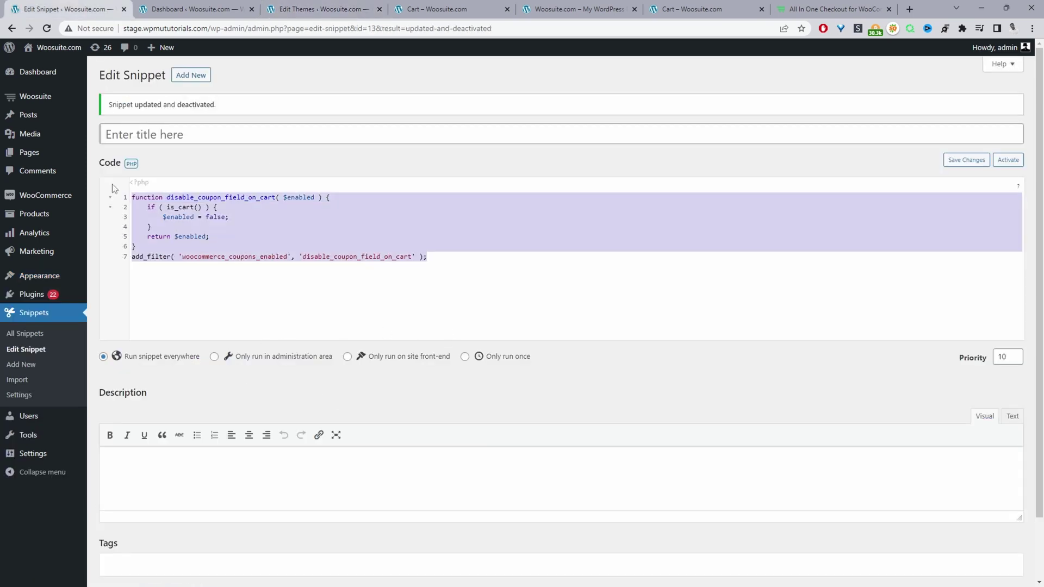
click(173, 133)
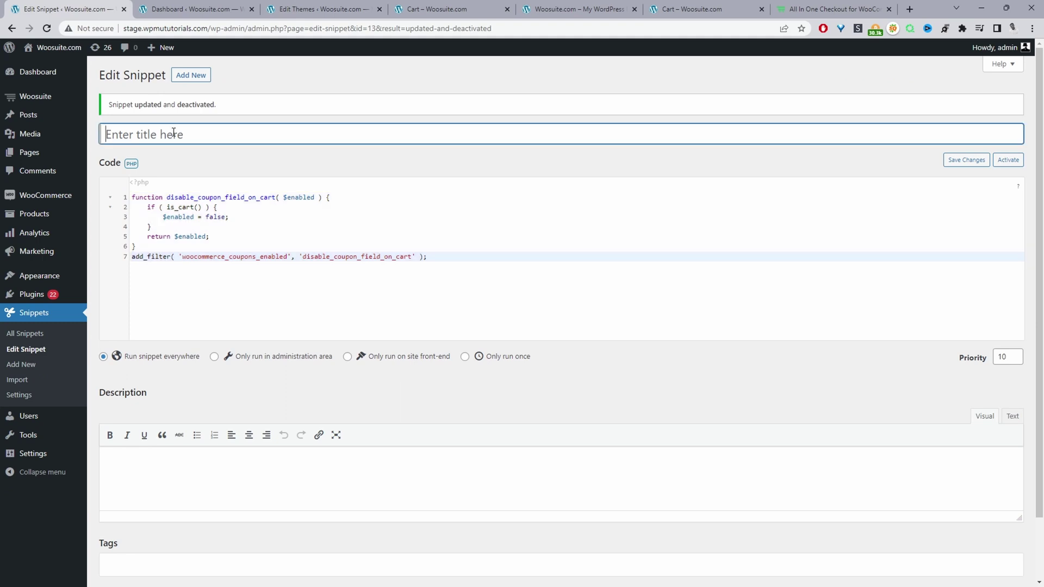
text(disable coupon on cart page)
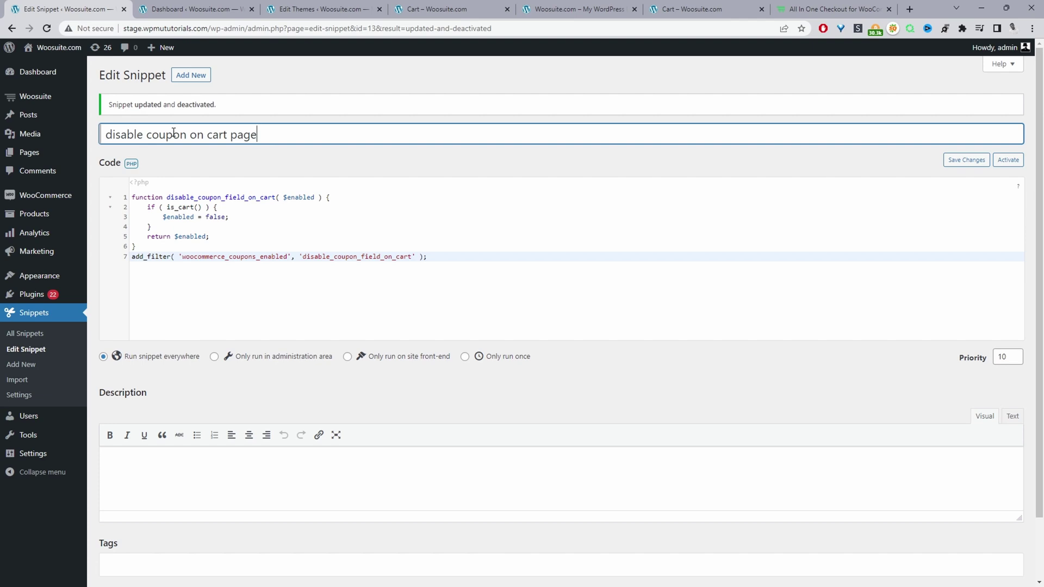
scroll(173, 133, down, 2)
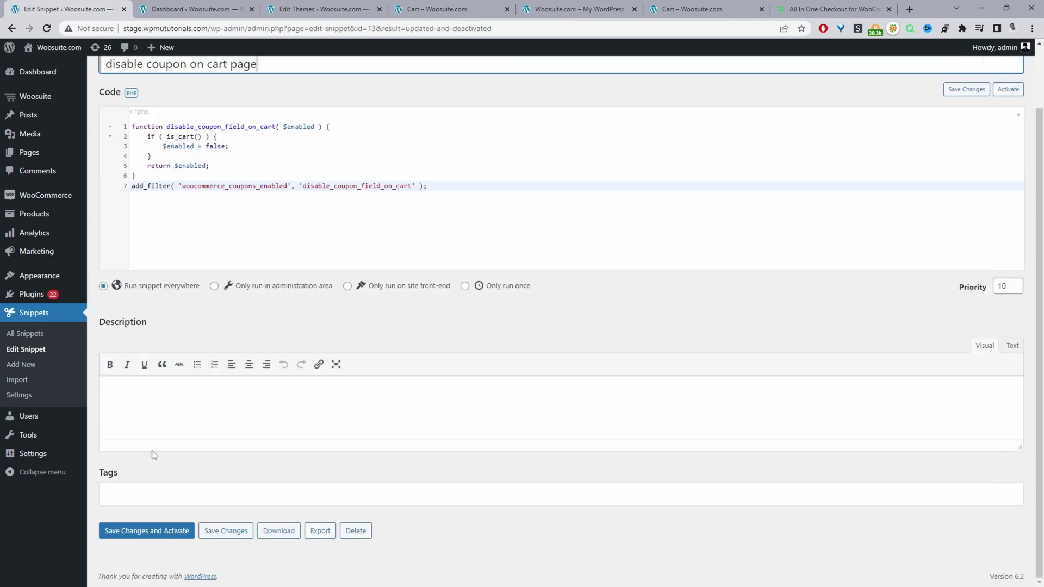
click(135, 532)
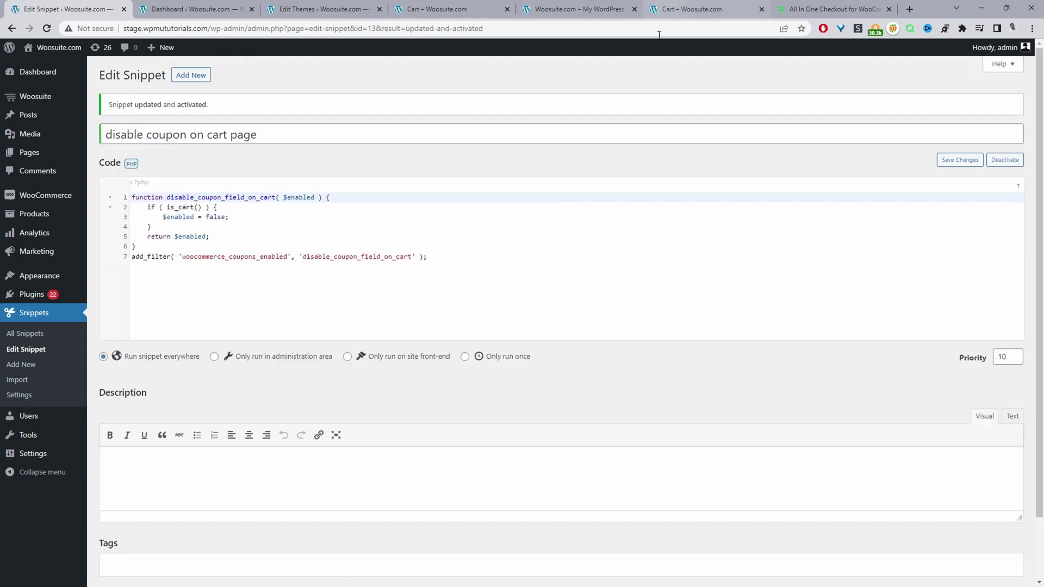
Step: Reload the Cart – Woosuite.com page to check whether the coupon code field is removed
click(682, 9)
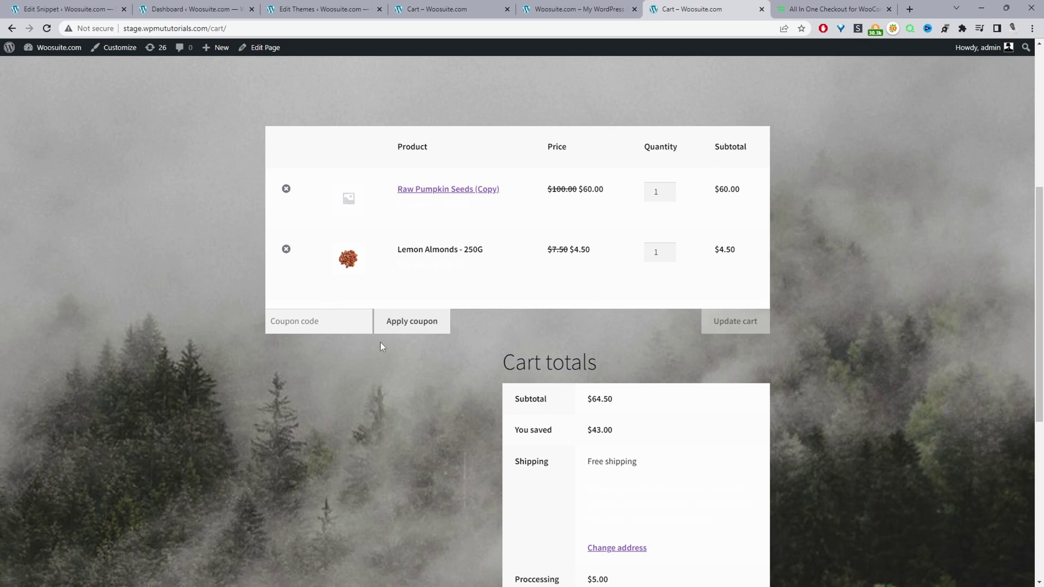
click(47, 28)
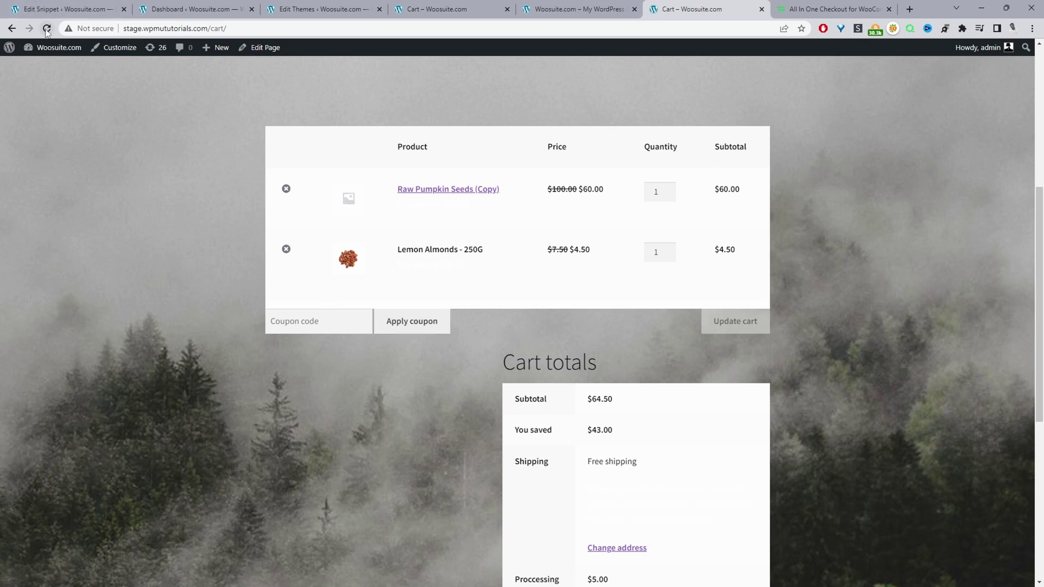